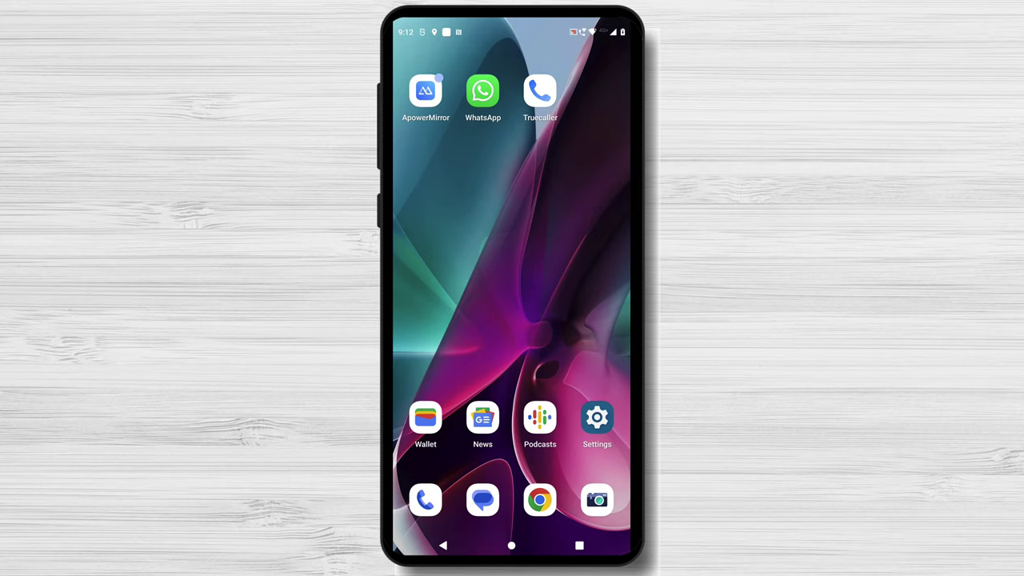
- Open the Digital Wellbeing & parental controls page in the phone's Settings
click(600, 416)
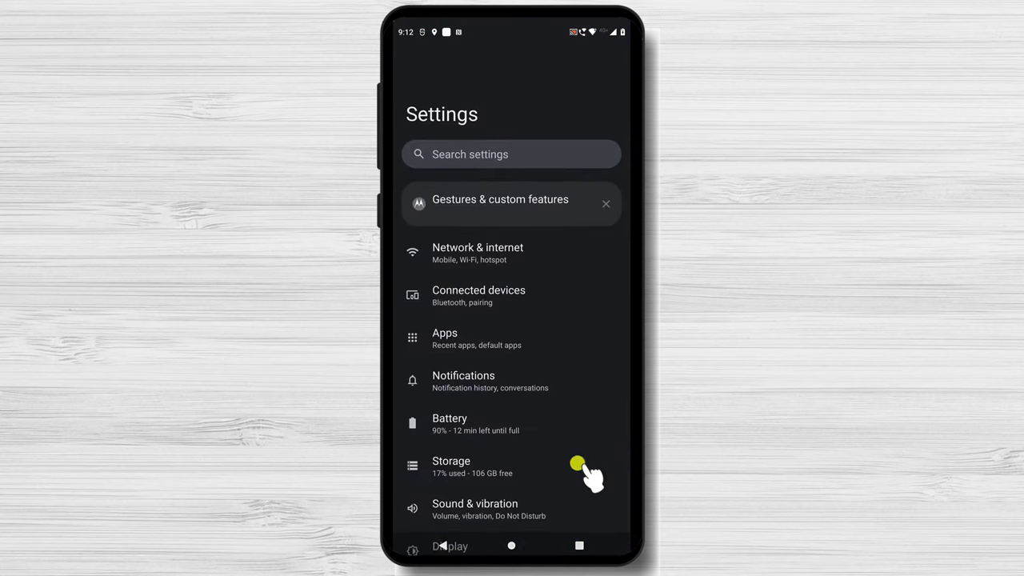
drag(583, 472, 620, 268)
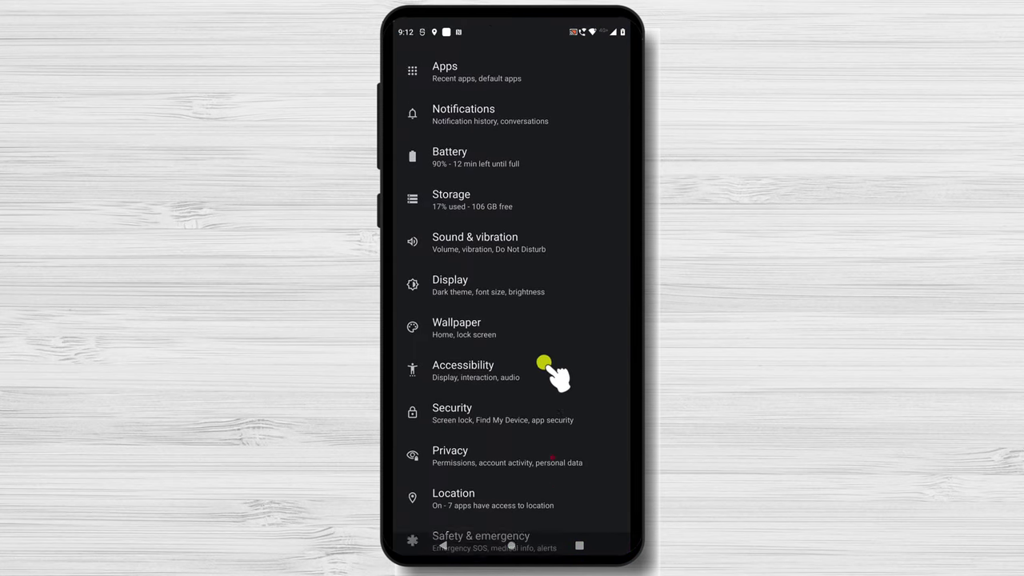
drag(544, 364, 541, 219)
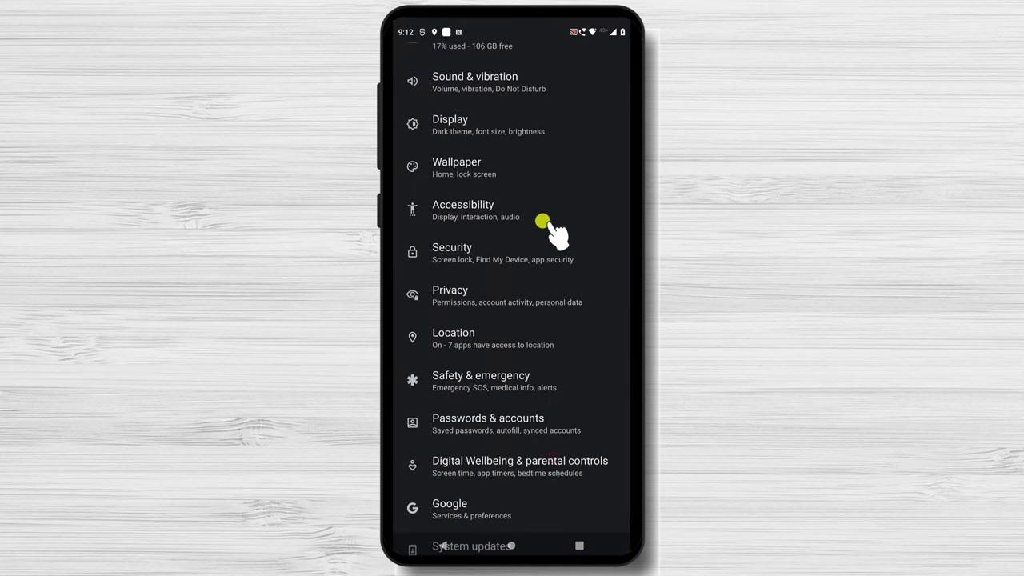
click(541, 462)
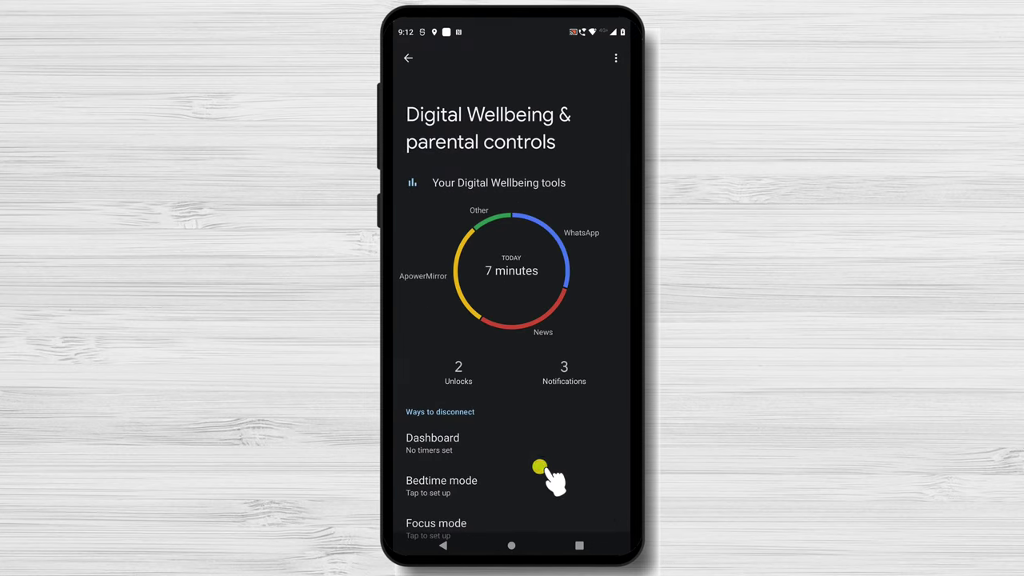
- Open the Dashboard and review the daily screen time chart and the usage time of each app
drag(539, 467, 480, 125)
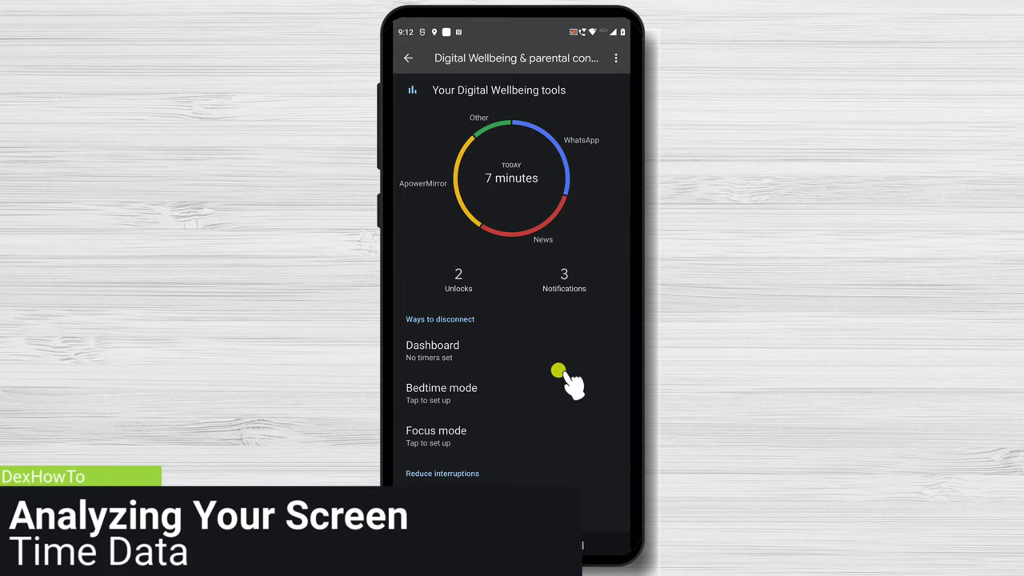
drag(558, 368, 493, 235)
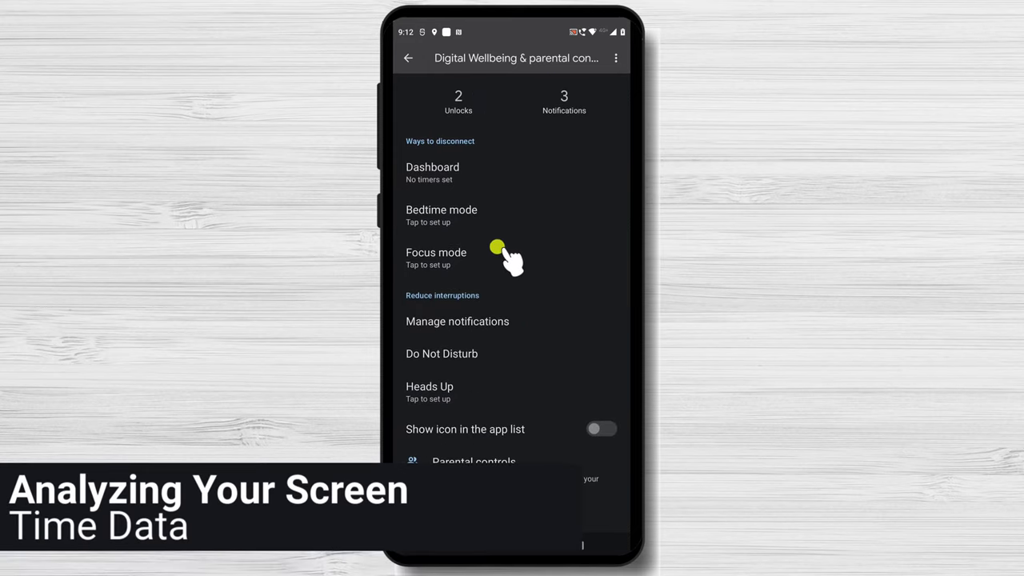
click(439, 178)
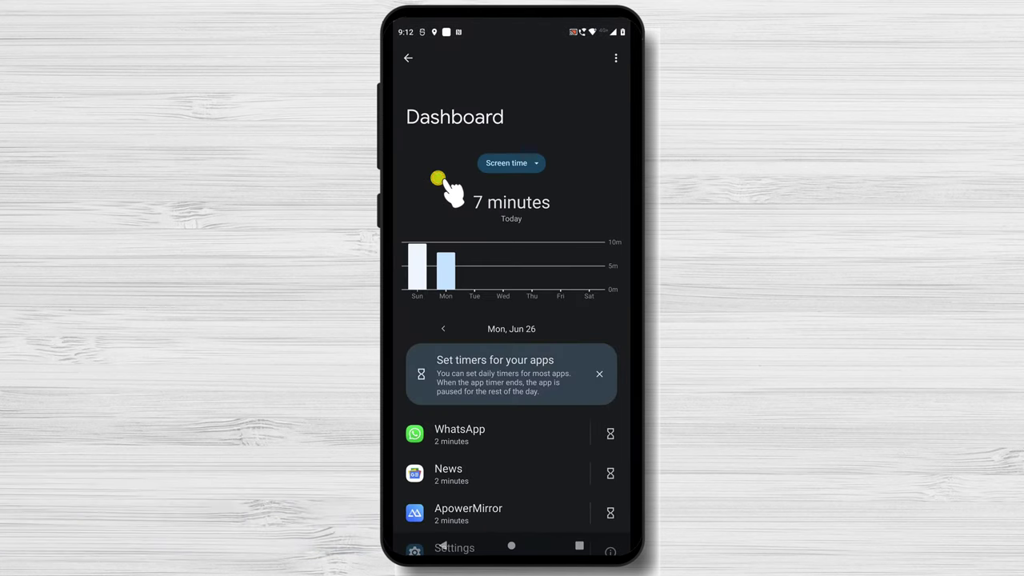
drag(588, 386, 589, 221)
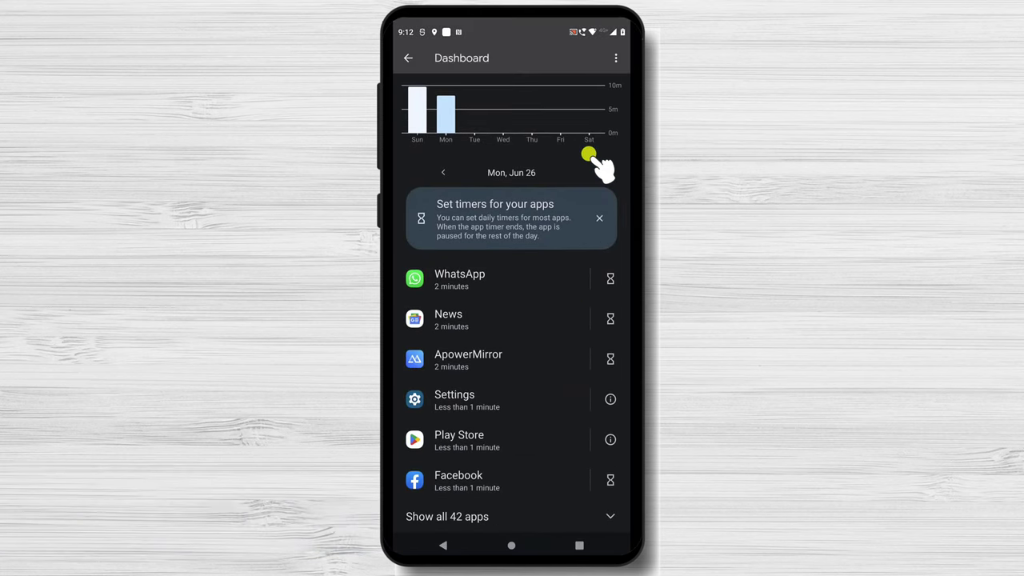
drag(589, 165, 598, 308)
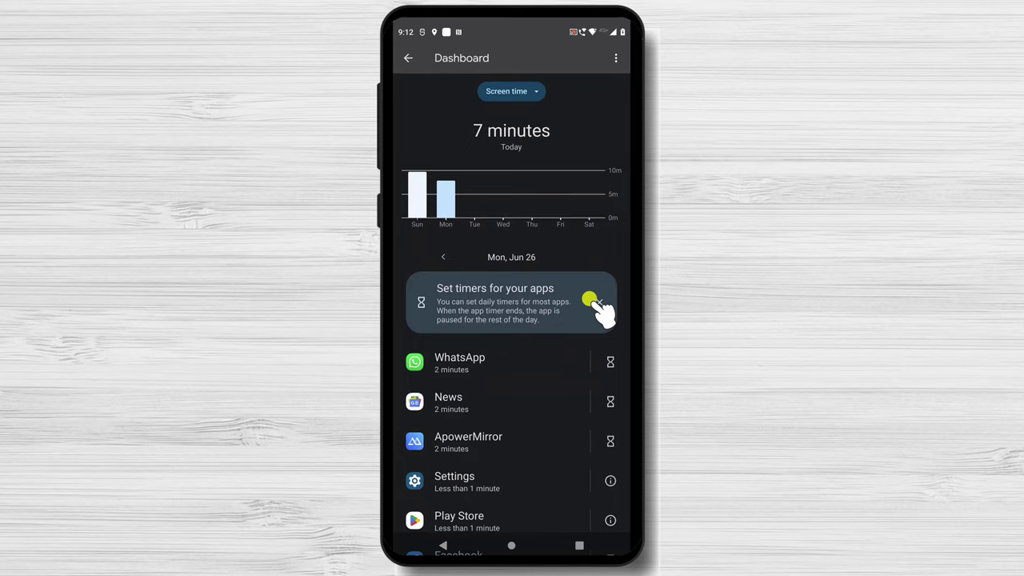
- Set a daily app timer of 30 minutes for WhatsApp
drag(590, 301, 589, 268)
click(610, 324)
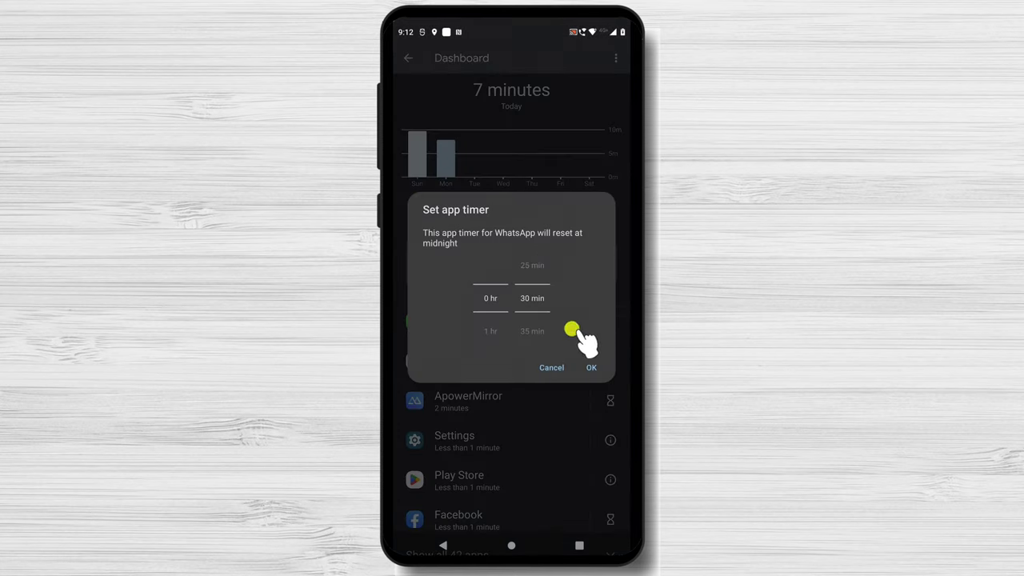
click(591, 367)
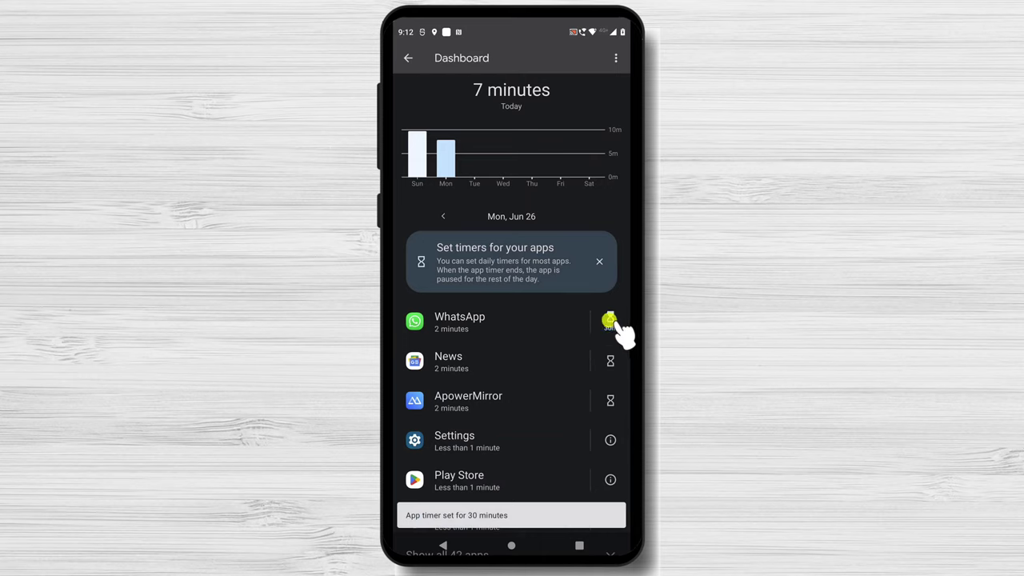
- Set a daily app timer of 5 minutes for News
drag(556, 396, 567, 306)
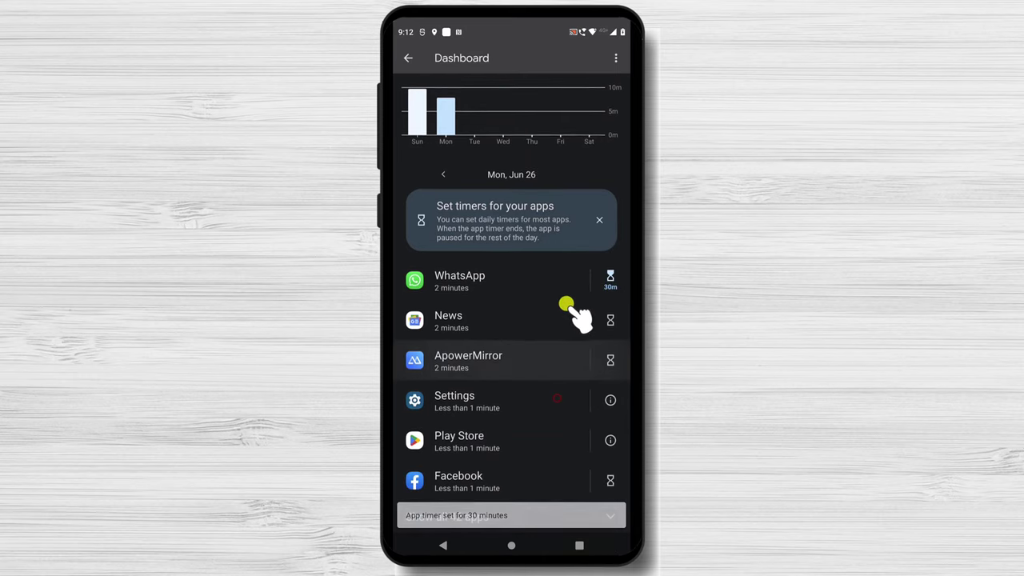
drag(560, 354, 565, 407)
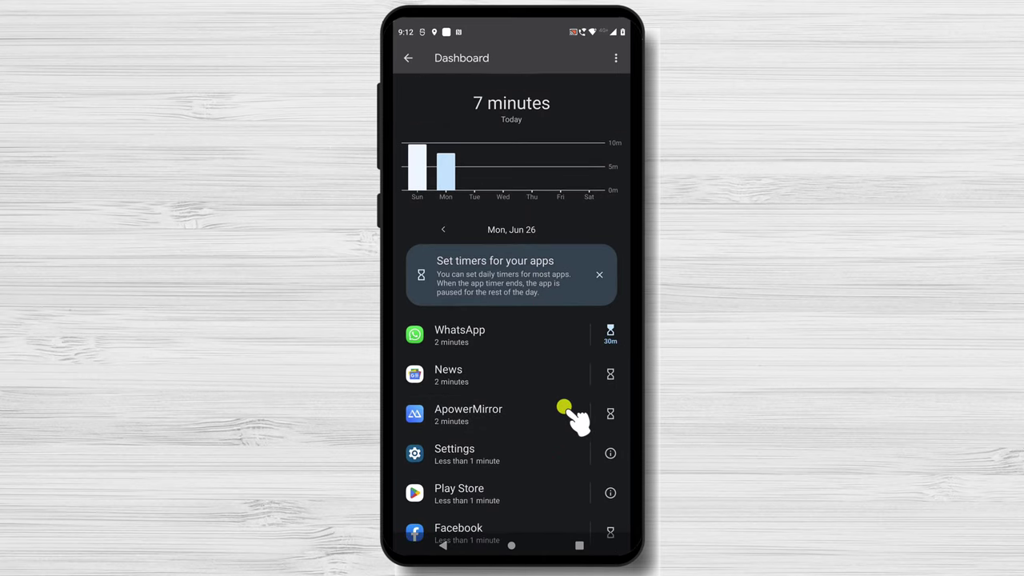
click(601, 377)
drag(537, 311, 530, 378)
drag(531, 297, 542, 330)
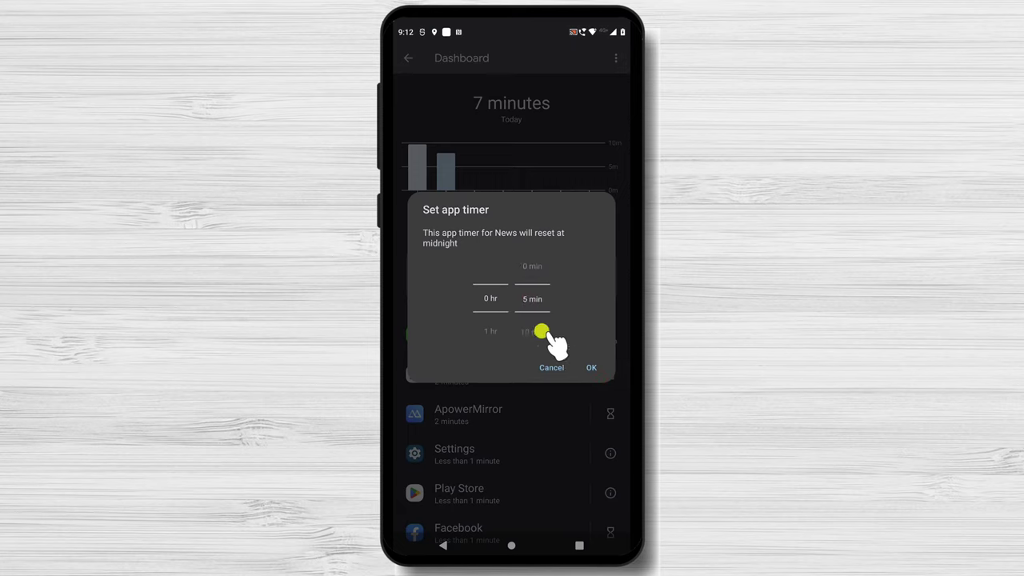
click(591, 367)
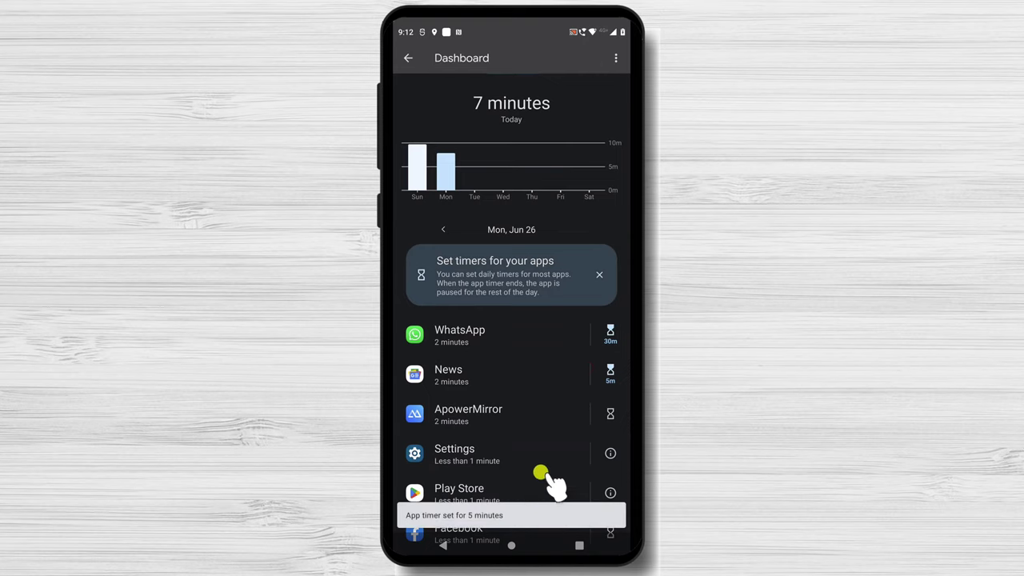
- Leave the Dashboard, switch to the News app and browse its For you feed
click(519, 547)
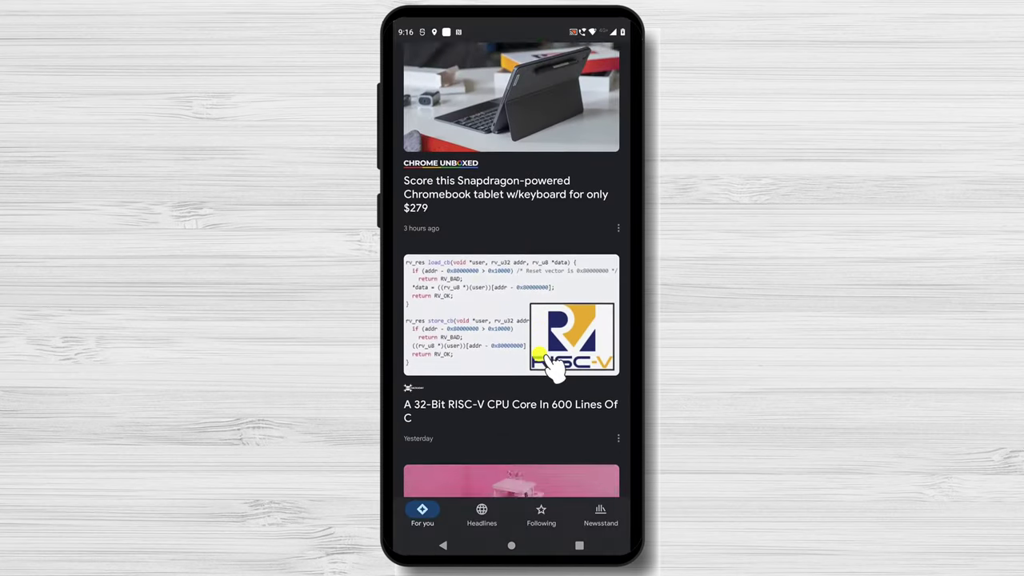
scroll(554, 364, down, 2)
scroll(554, 364, down, 5)
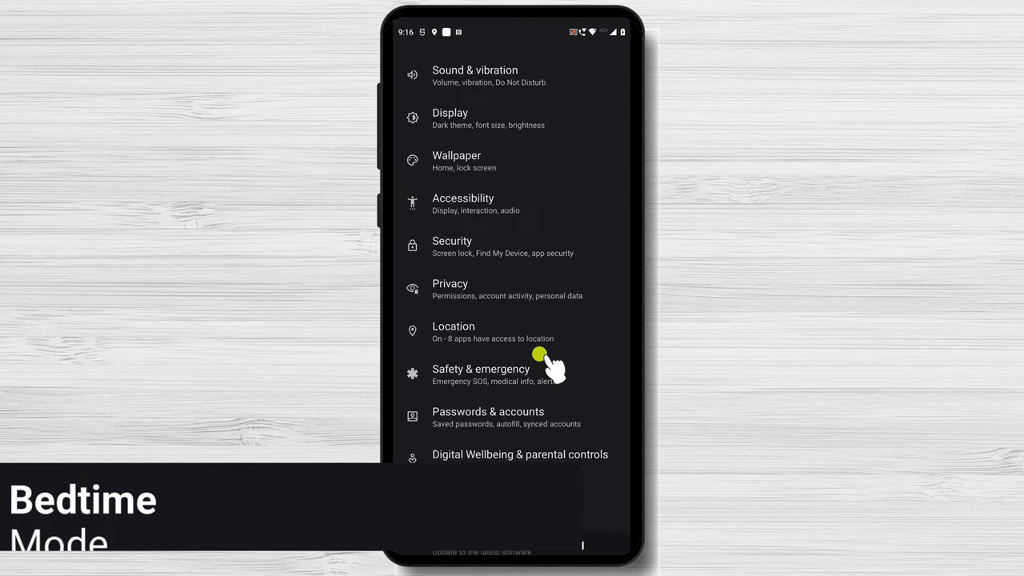
- In Digital Wellbeing & parental controls, set up Bedtime mode with an 11:00 PM – 7:00 AM routine and review its customization options
scroll(541, 355, down, 5)
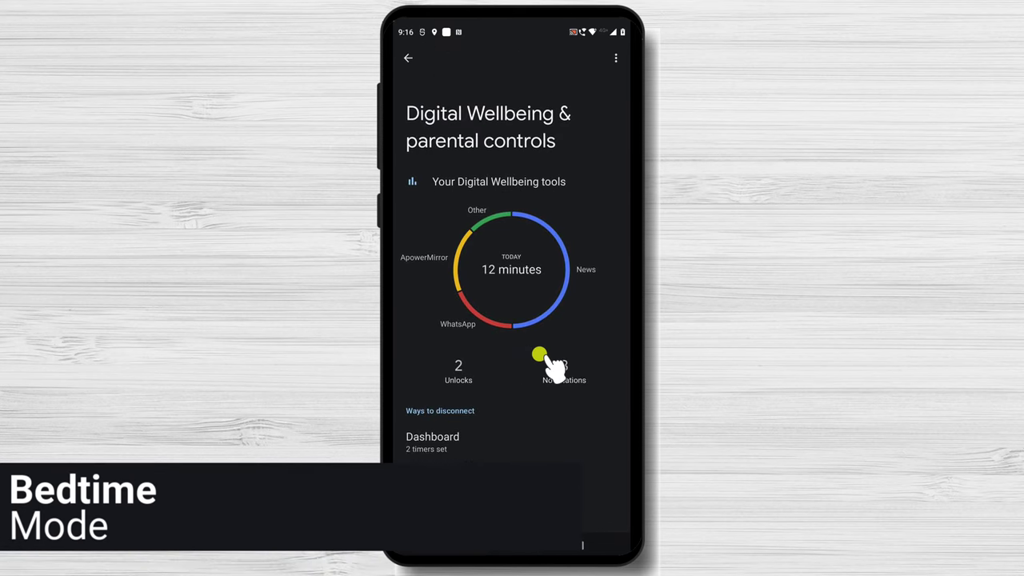
scroll(540, 355, down, 2)
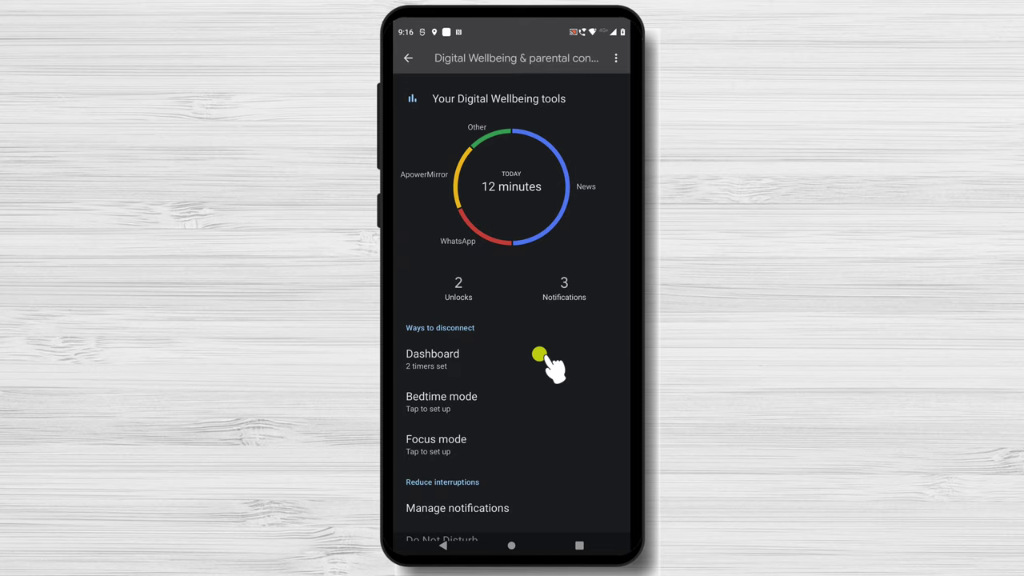
scroll(539, 354, down, 3)
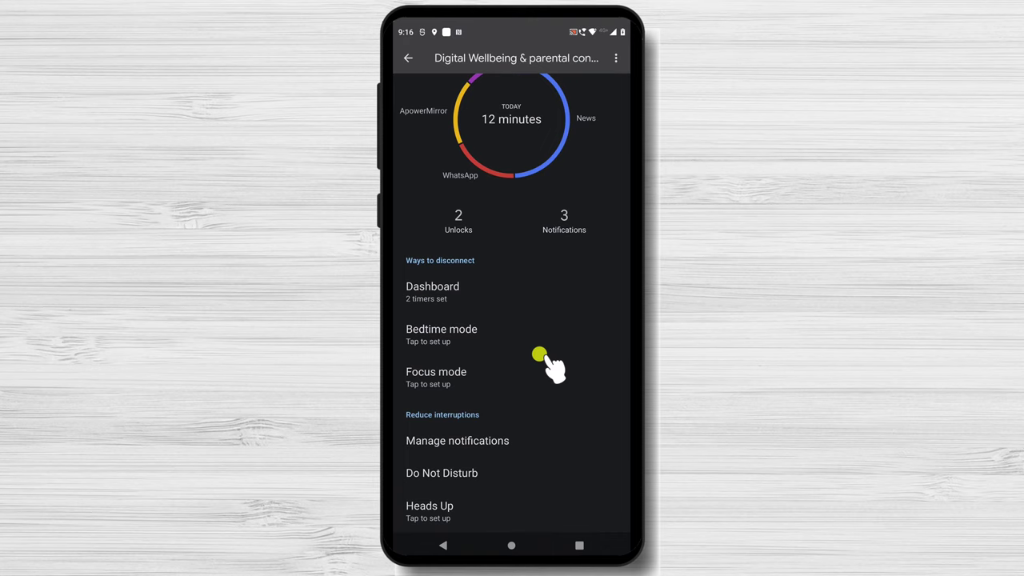
click(539, 354)
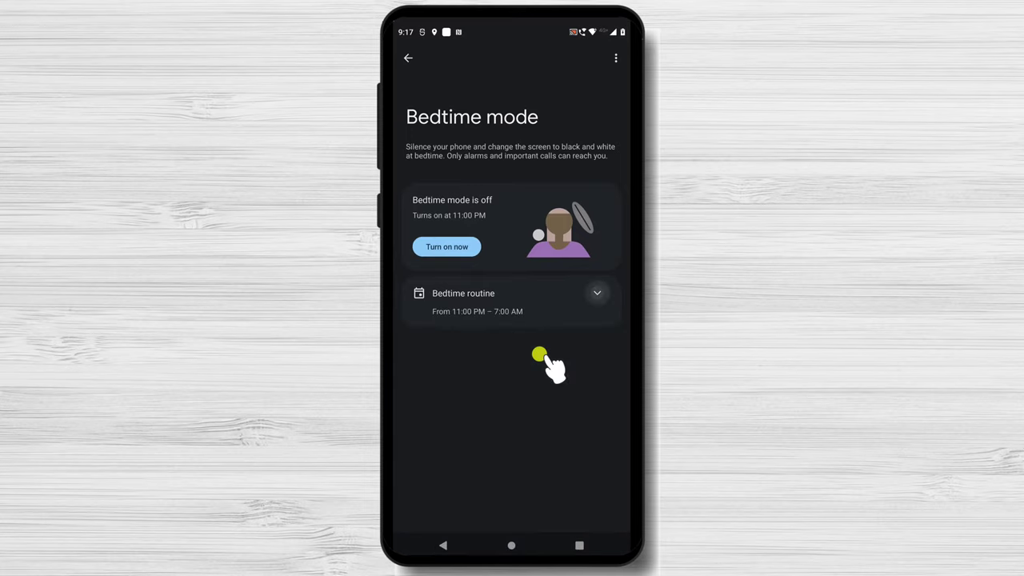
click(539, 354)
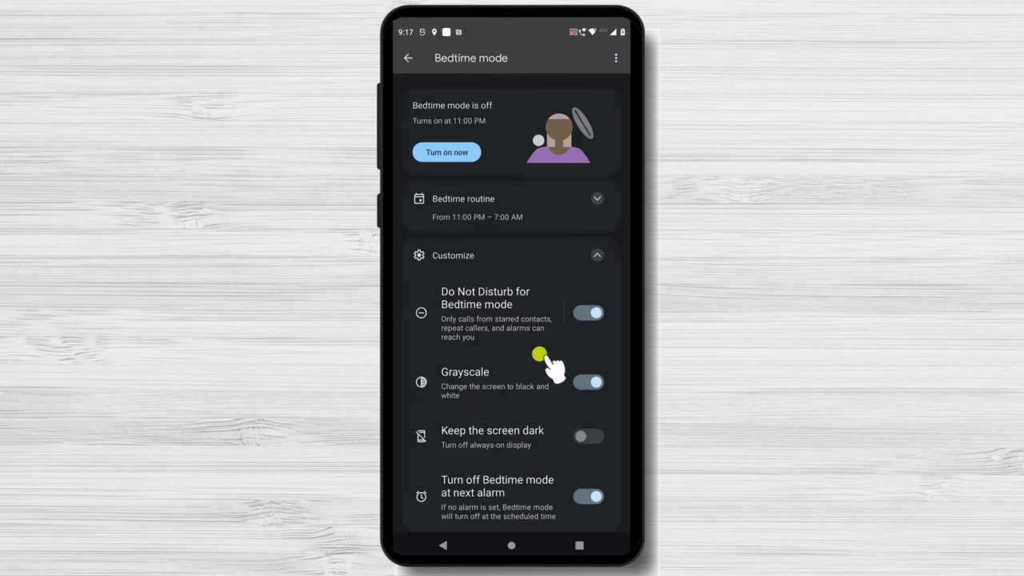
scroll(552, 364, up, 3)
key(Escape)
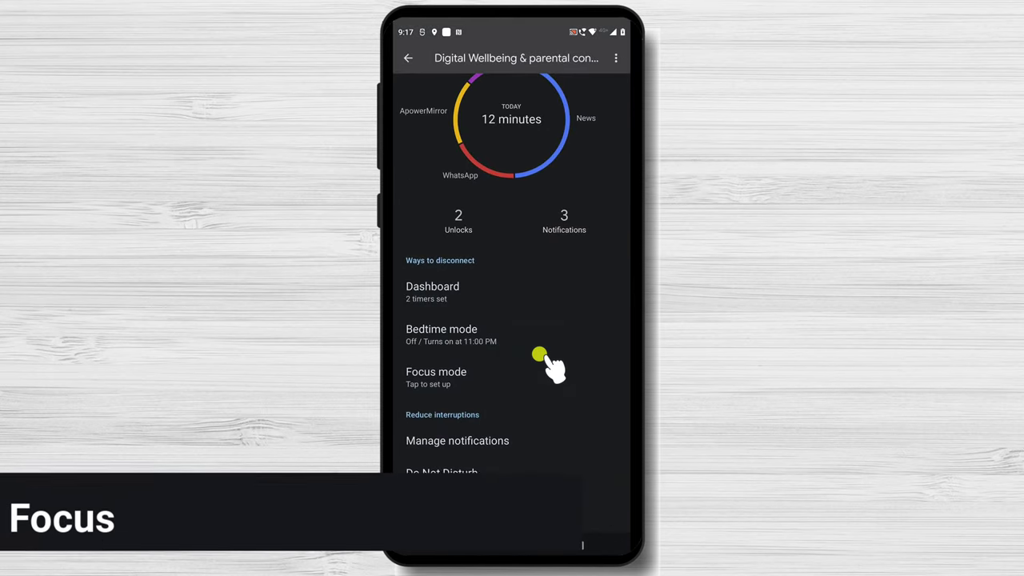
- Turn on Focus mode with Moto, Truecaller and WhatsApp selected as distracting apps
scroll(552, 364, down, 2)
click(542, 352)
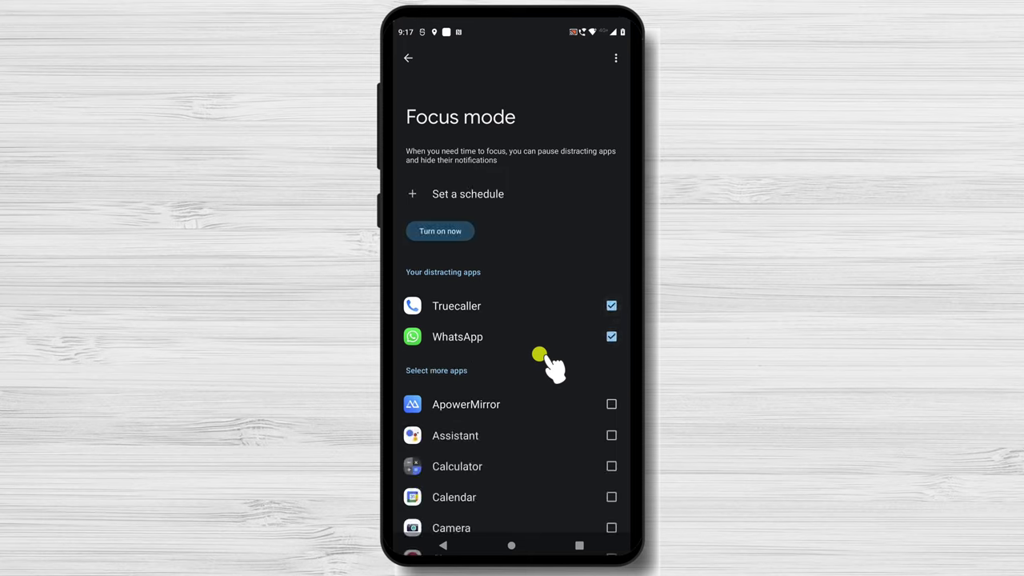
scroll(548, 364, down, 4)
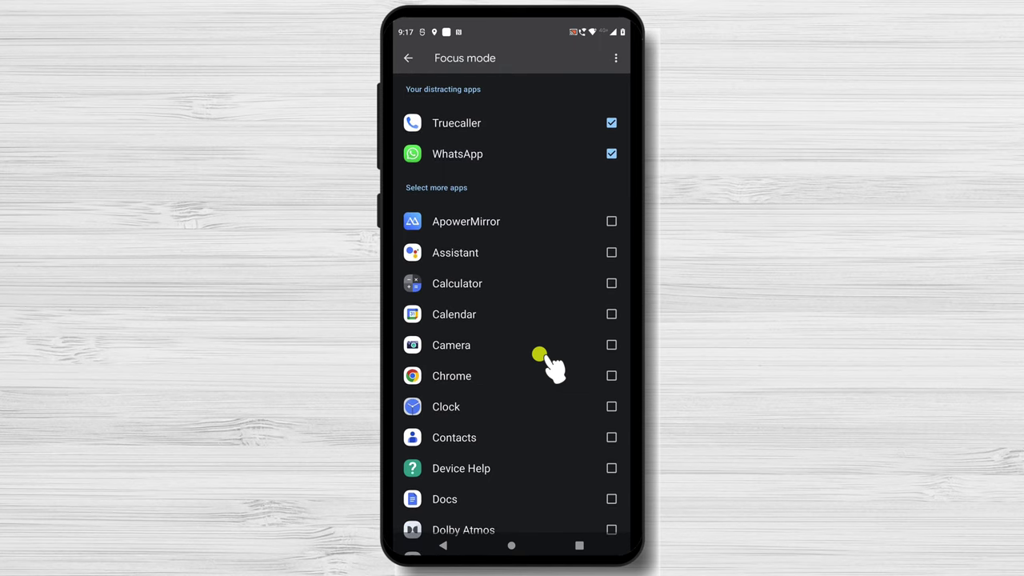
scroll(552, 364, down, 8)
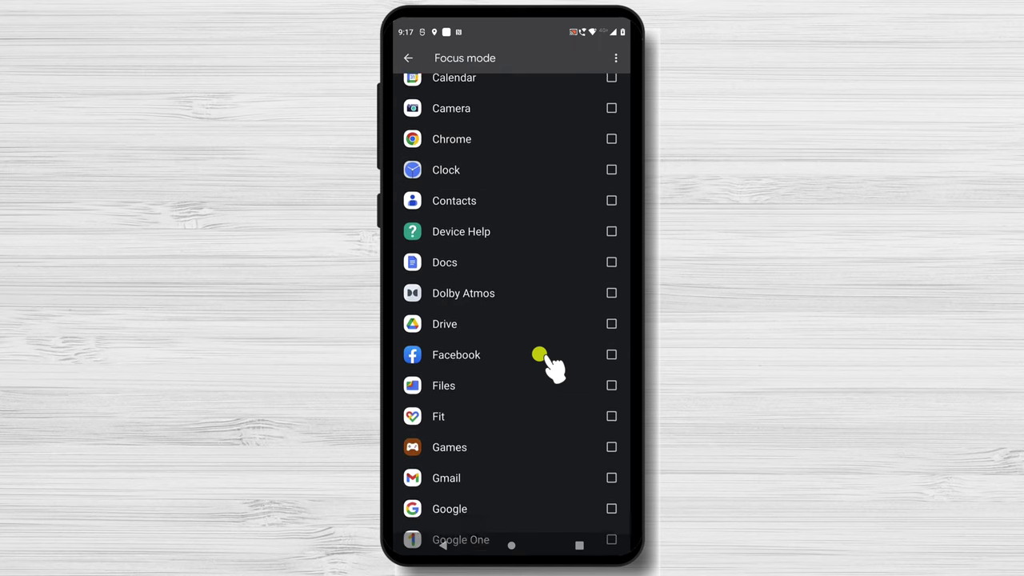
scroll(552, 363, down, 10)
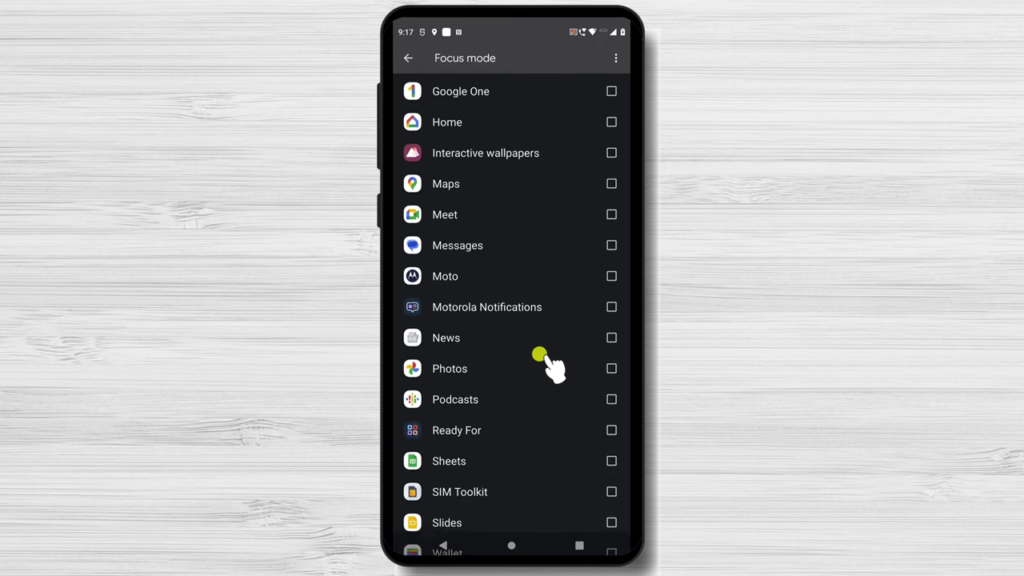
scroll(552, 364, up, 9)
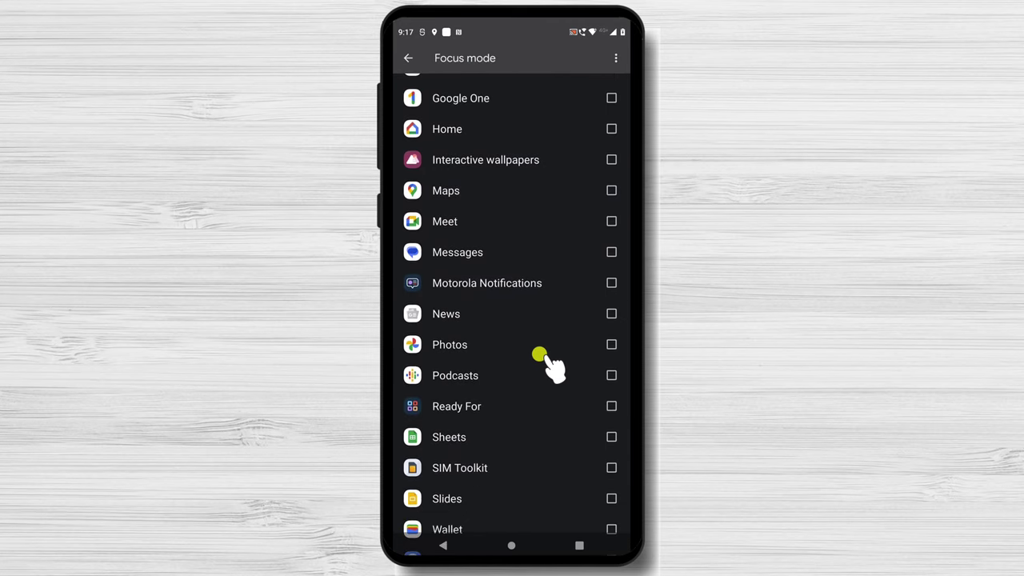
scroll(551, 363, up, 15)
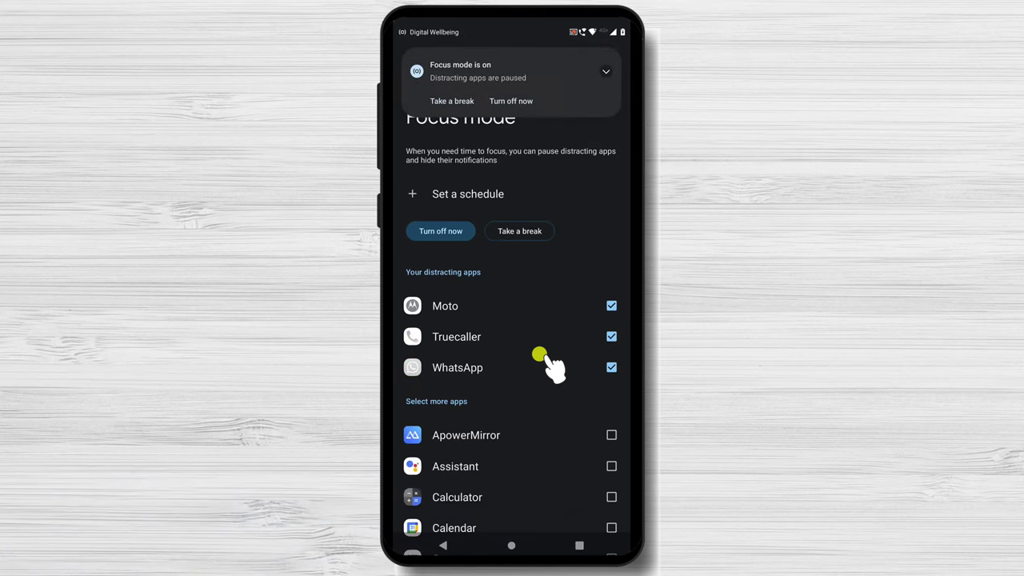
- Go to the full app list, try to open the paused WhatsApp, dismiss the Focus mode notice and check the other paused apps
key(Home)
scroll(552, 364, down, 3)
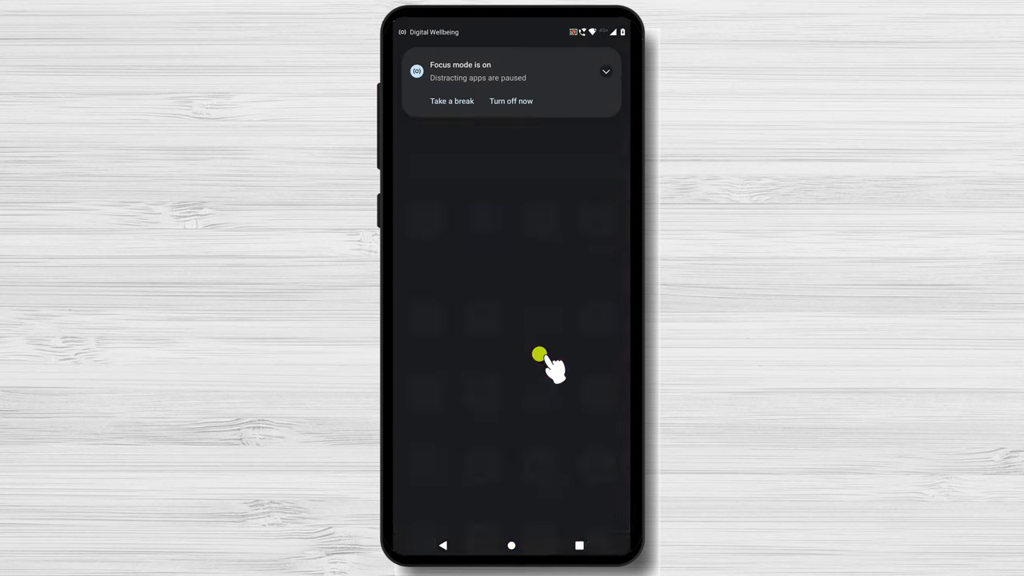
scroll(552, 363, down, 10)
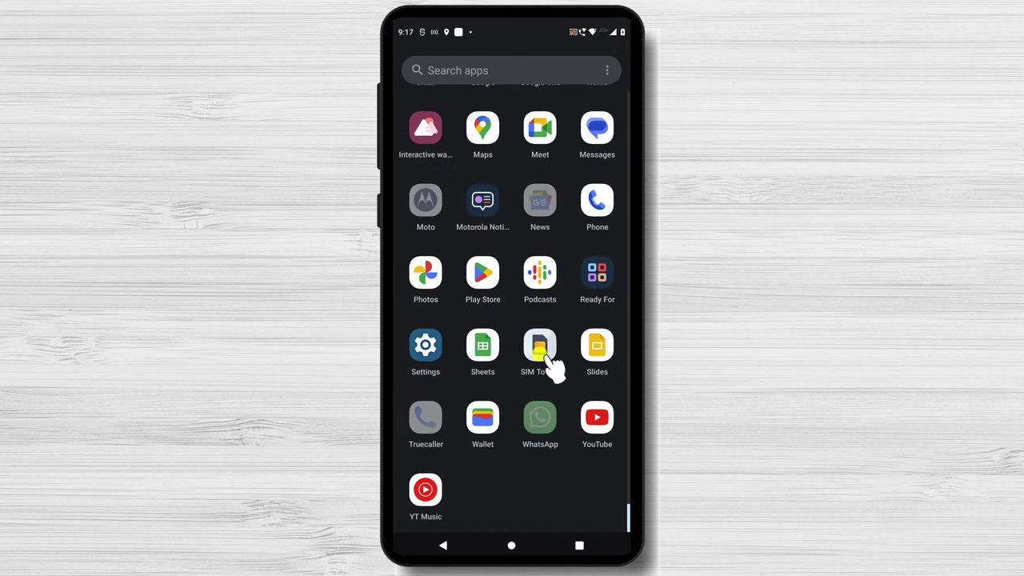
click(541, 354)
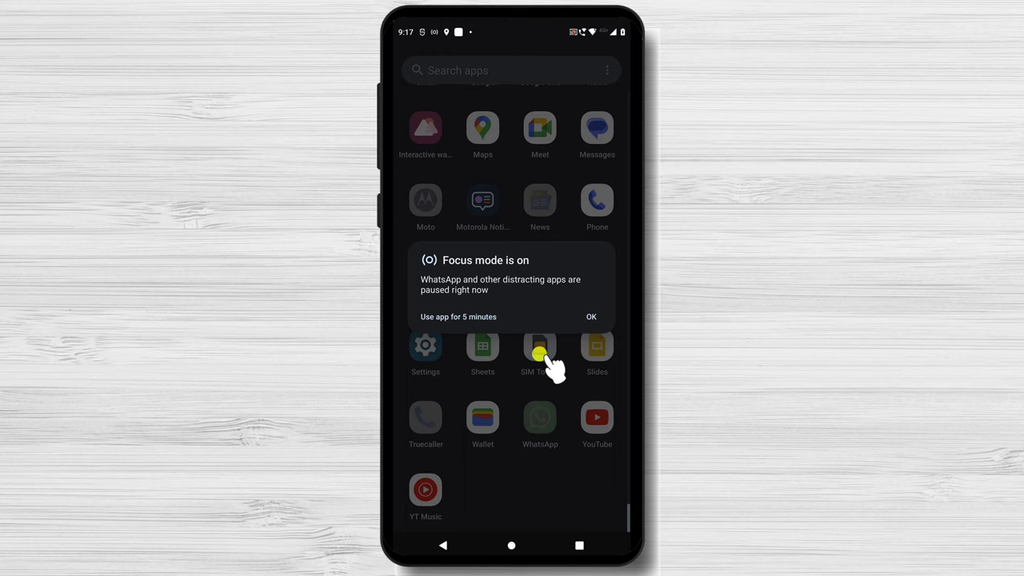
click(541, 355)
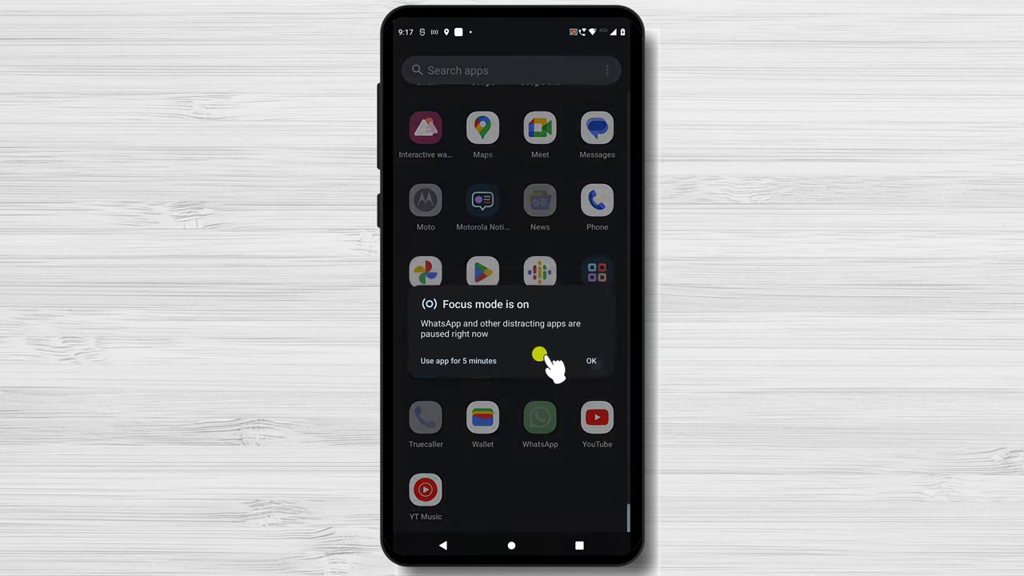
scroll(552, 364, up, 12)
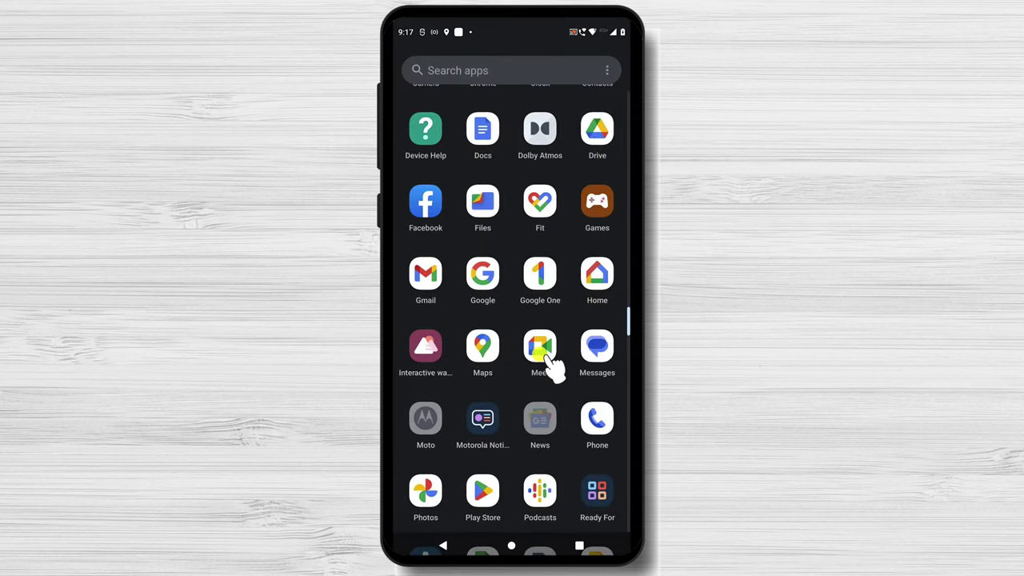